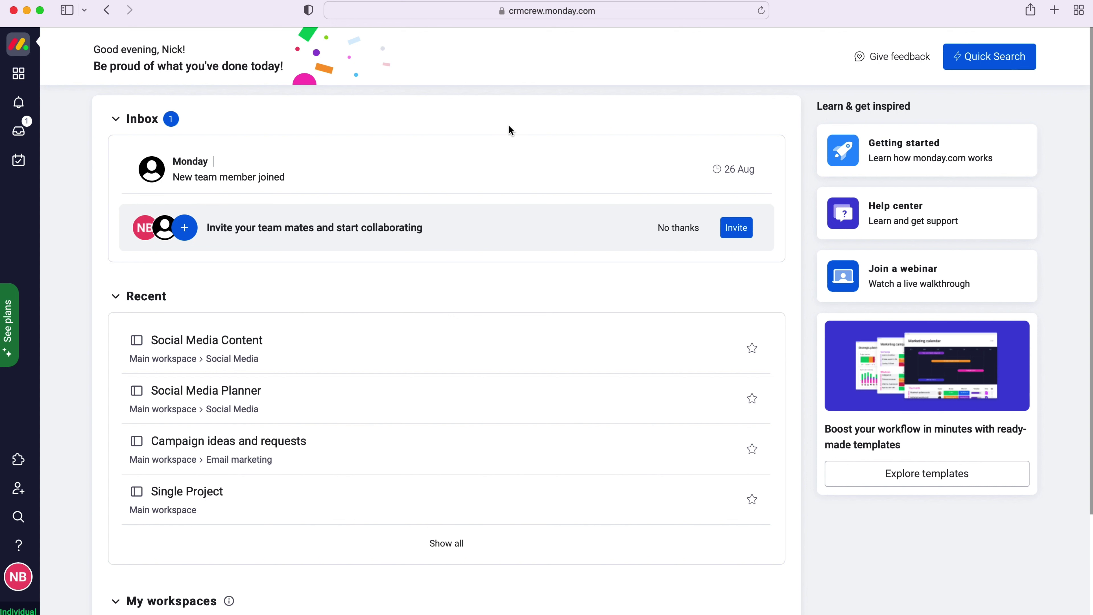
Add the Social media planner template to Example Workspace via a 'social' template search
left_click(18, 77)
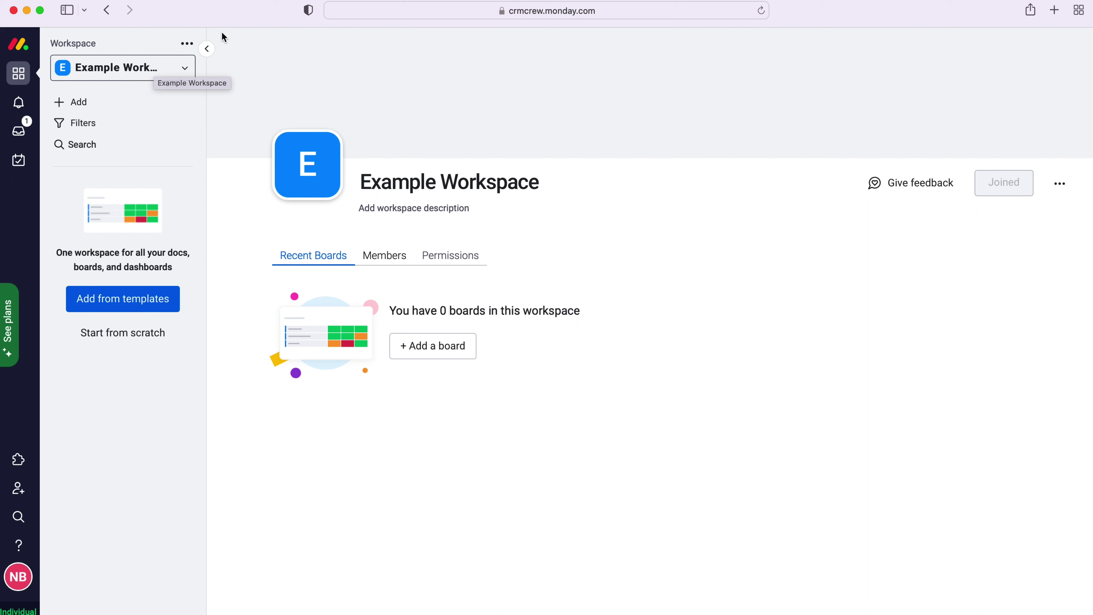
left_click(94, 107)
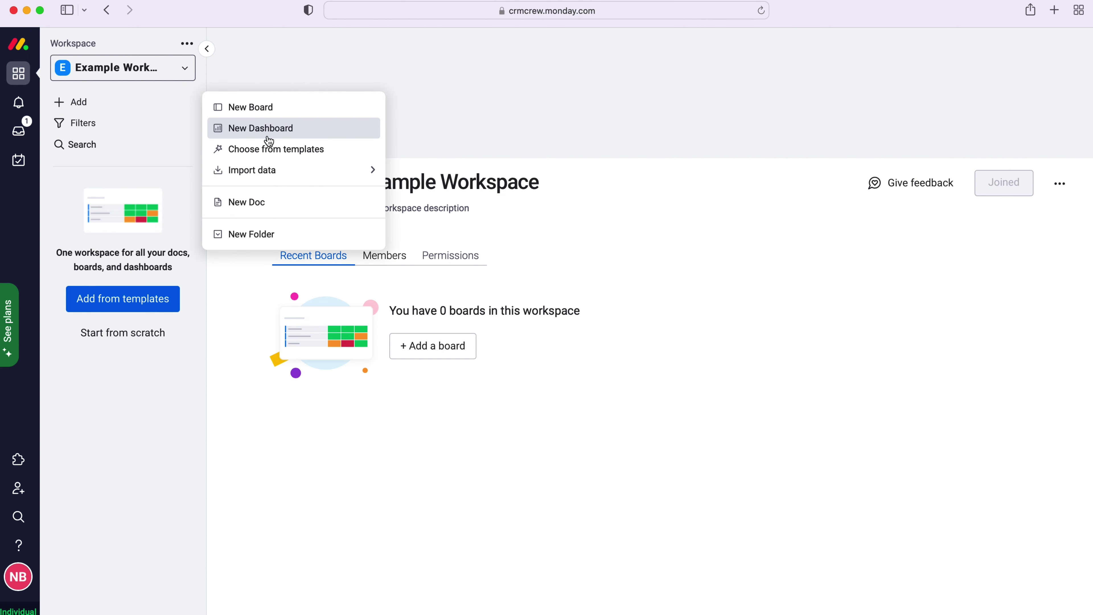
left_click(318, 154)
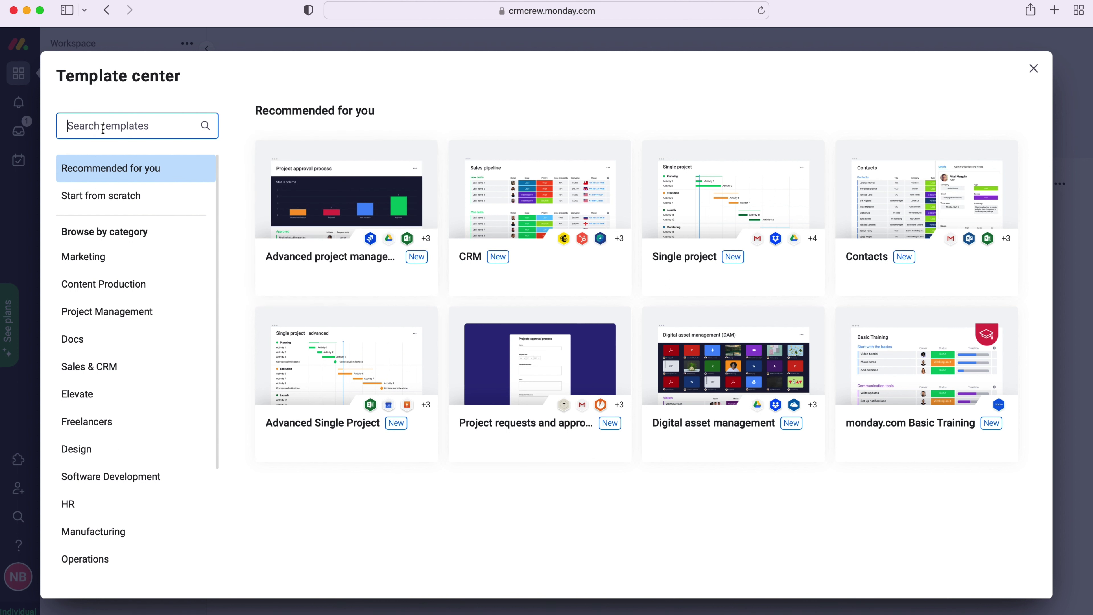
type("social")
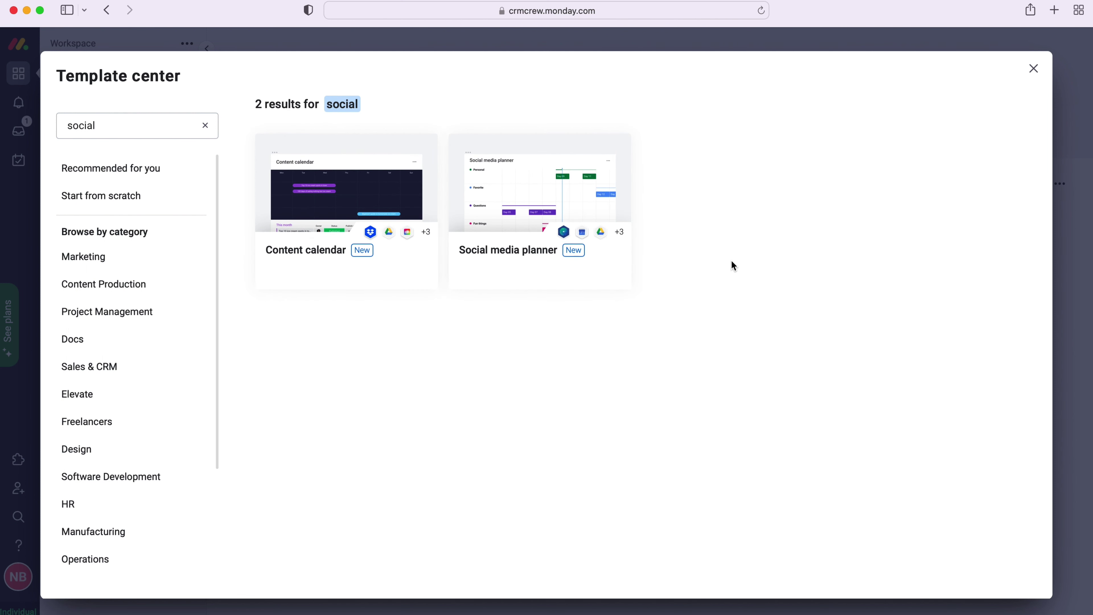
mouse_move(537, 189)
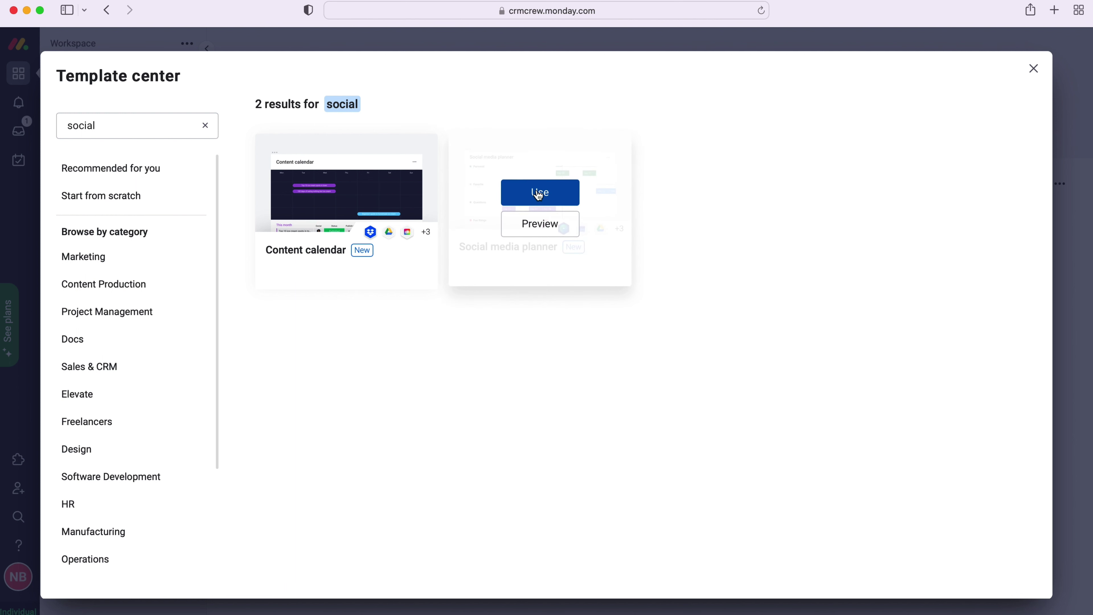
left_click(540, 196)
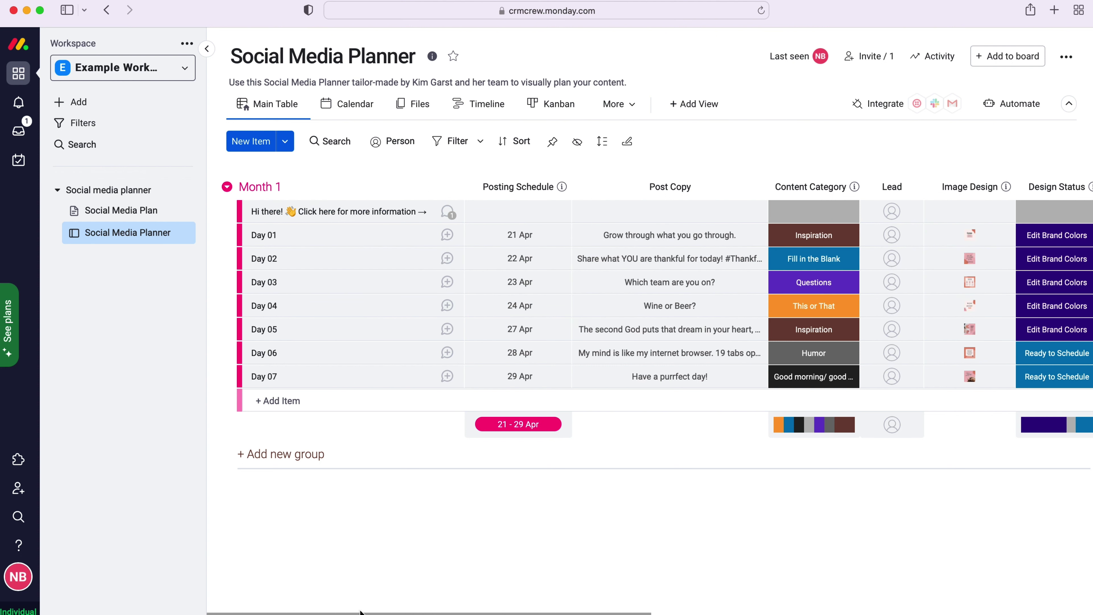
Scroll across the Social Media Planner board's columns and back to review the seven sample posts
left_click_drag(359, 612, 463, 602)
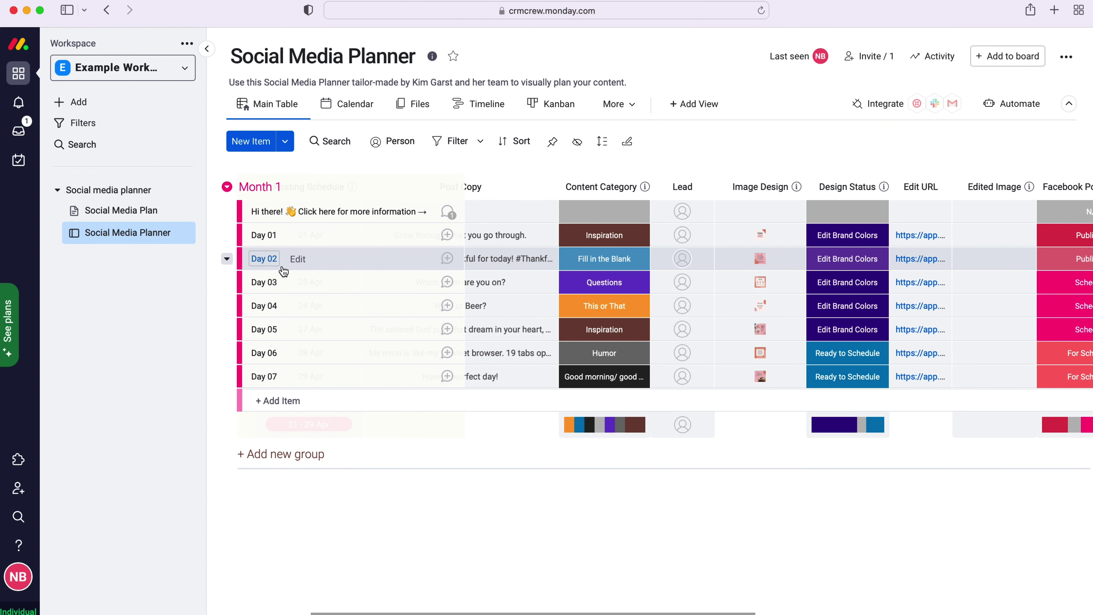
scroll(696, 607, "right", 10)
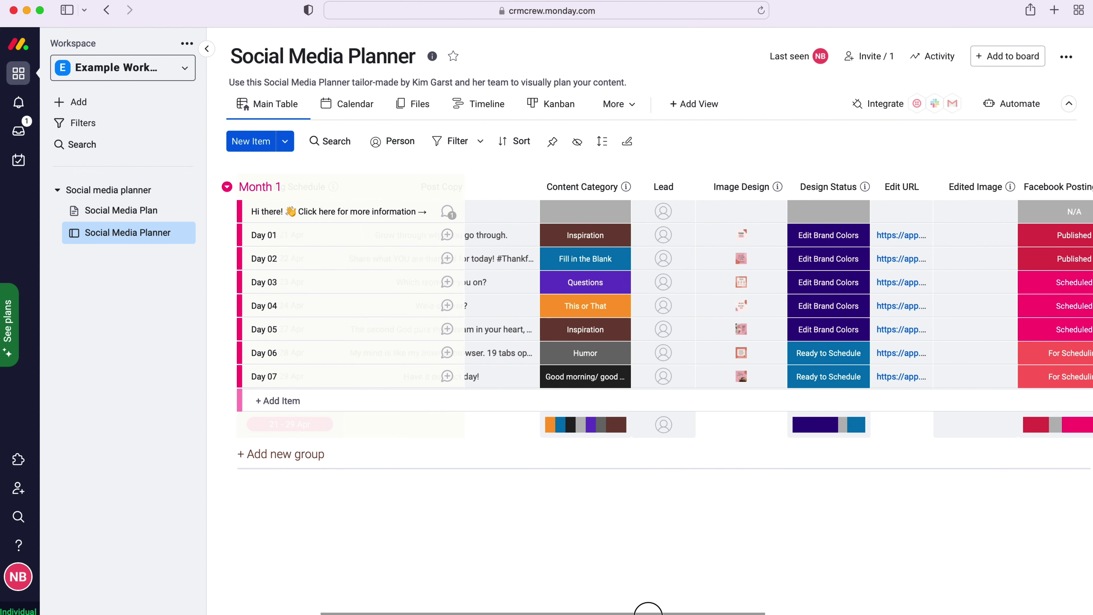
scroll(762, 607, "left", 5)
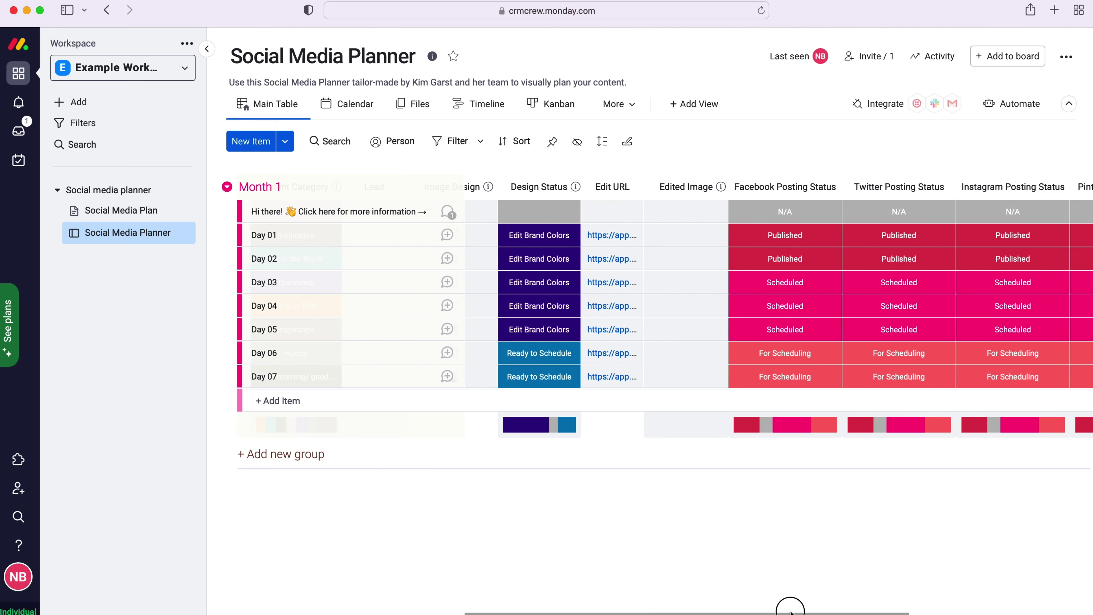
left_click_drag(694, 610, 929, 587)
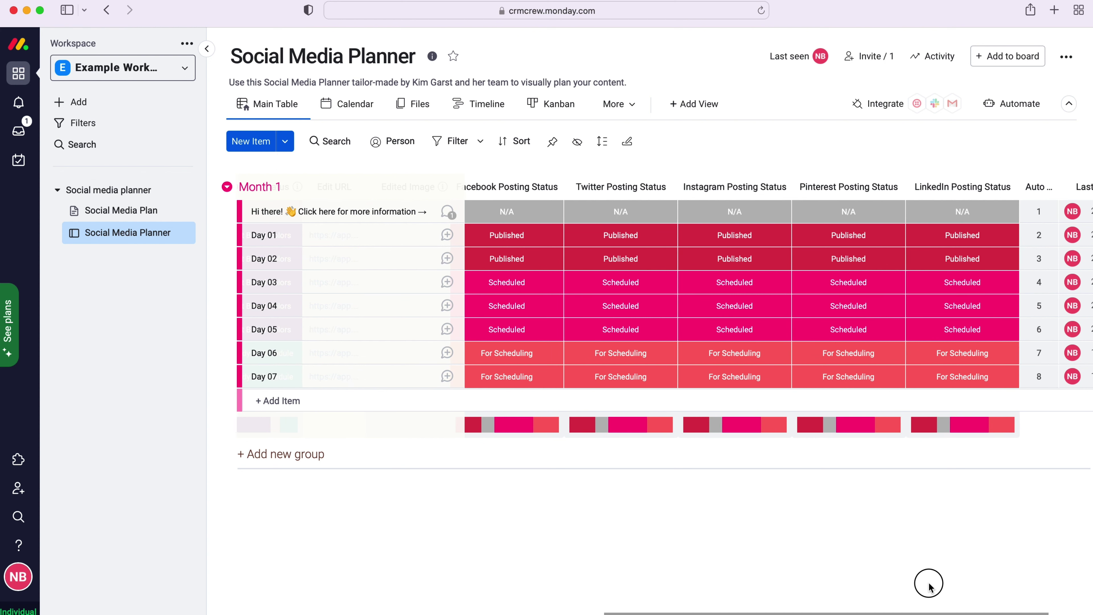
left_click_drag(928, 587, 489, 603)
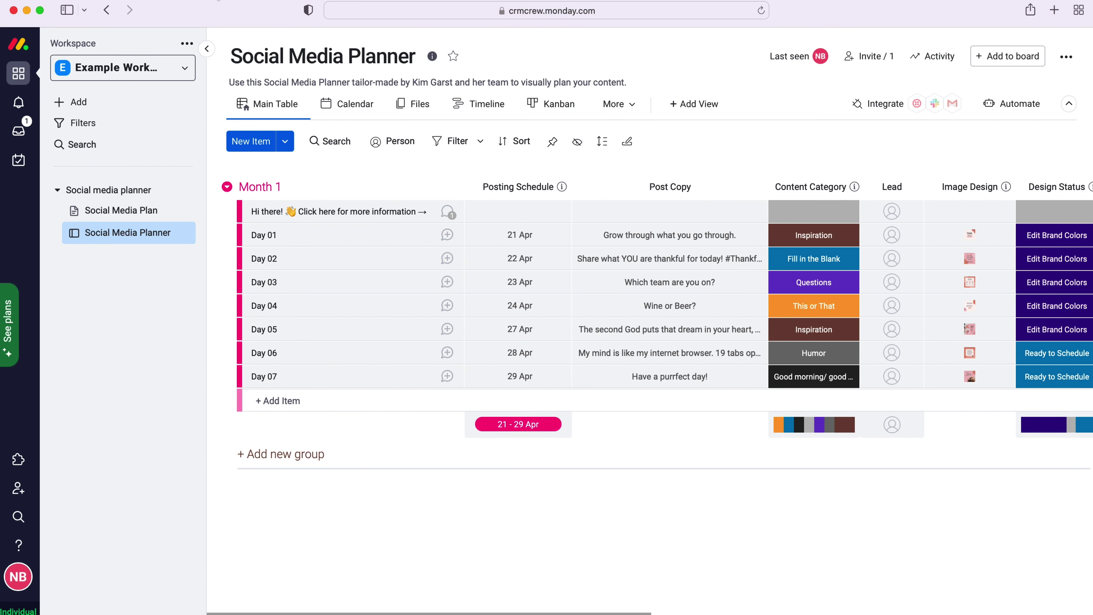
Rename the template board to 'Social Media Content'
double_click(378, 55)
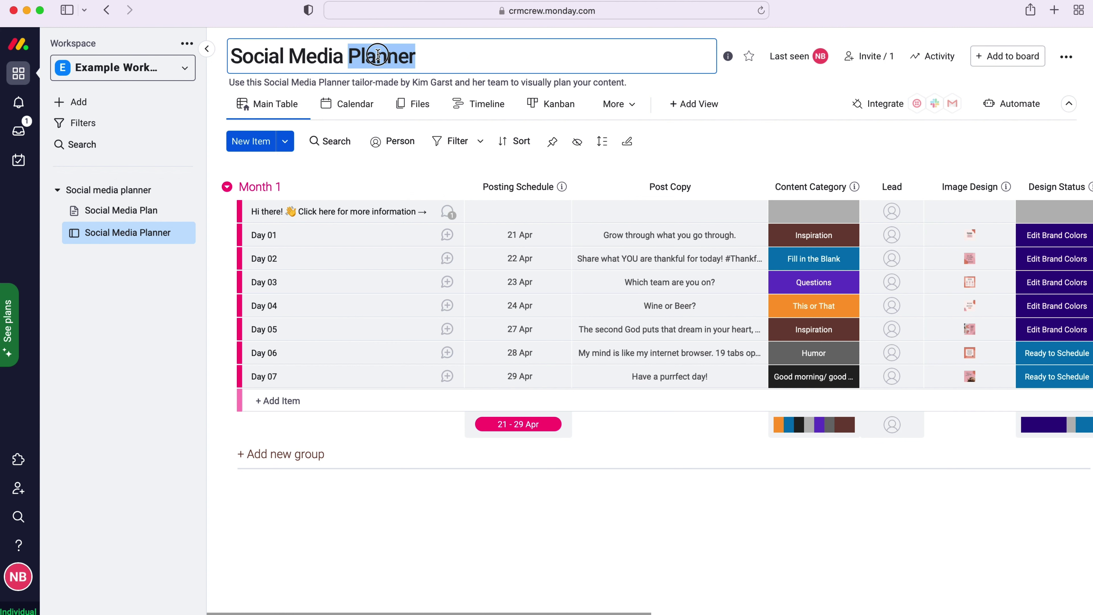
type("Content")
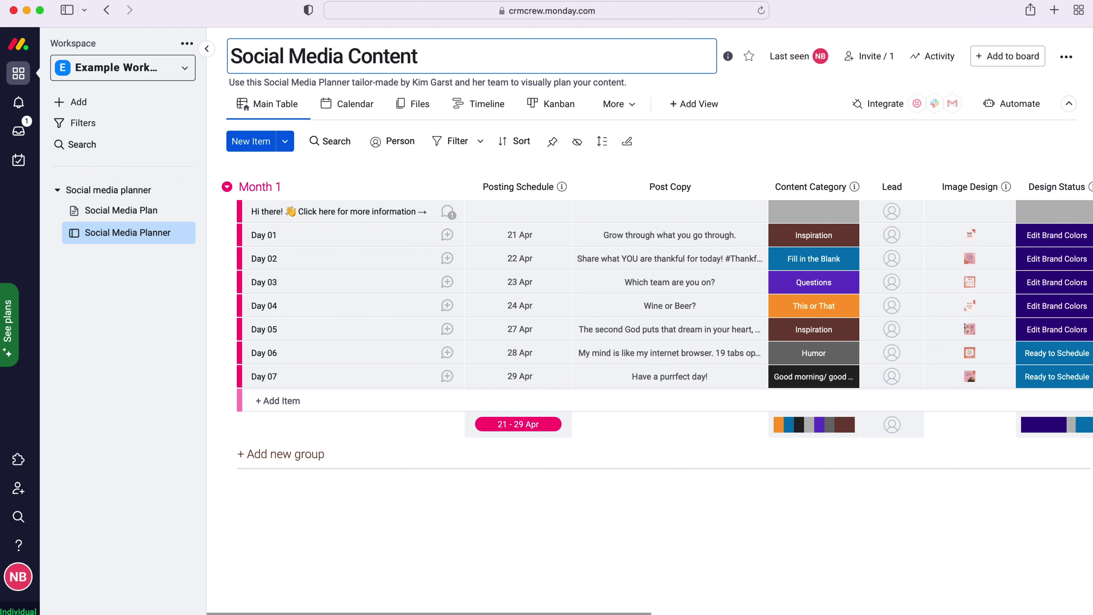
left_click(788, 104)
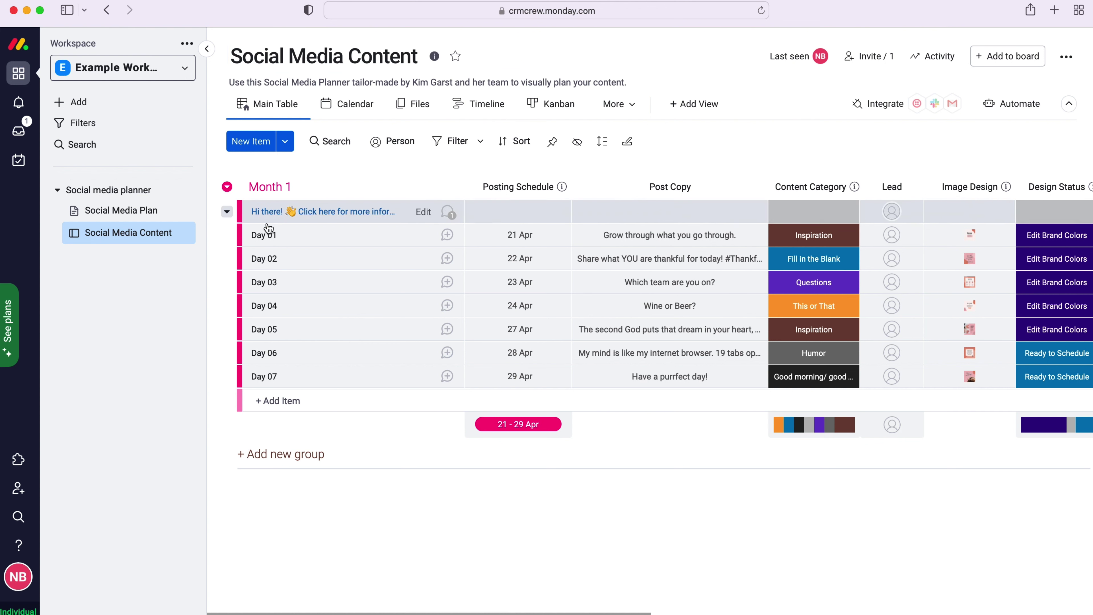
Duplicate the board structure-only under the name 'Social Media Planner'
right_click(140, 245)
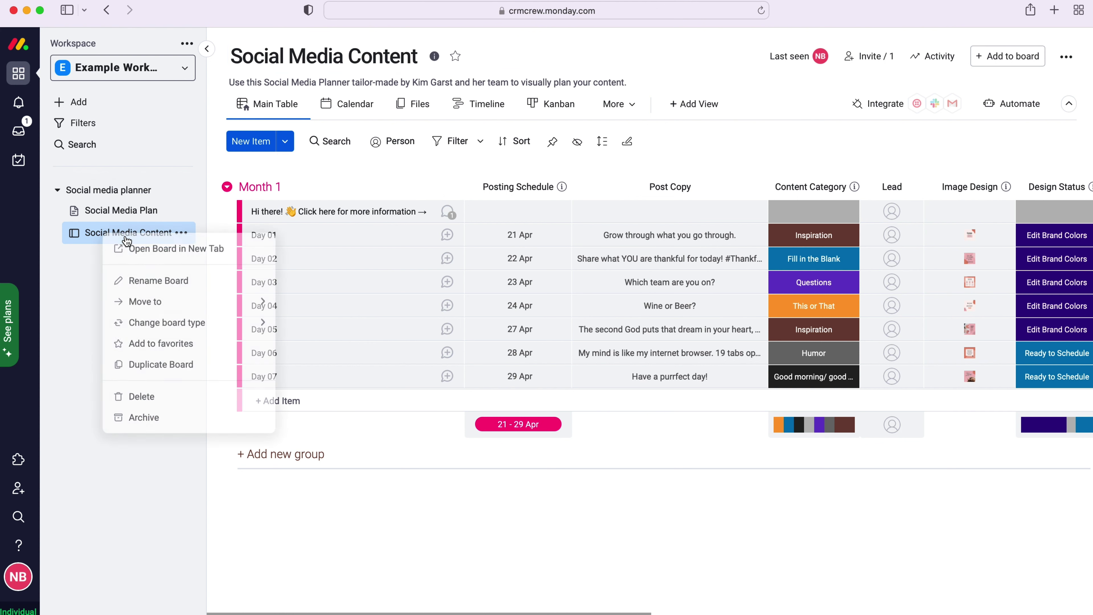
left_click(187, 369)
left_click(607, 282)
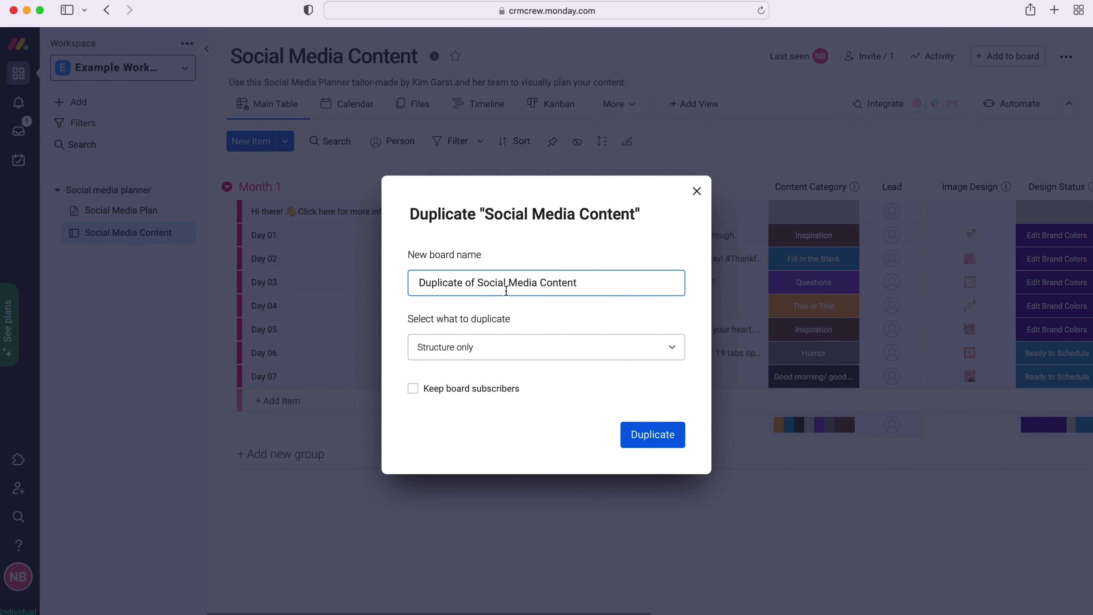
left_click_drag(480, 283, 395, 283)
key("BackSpace")
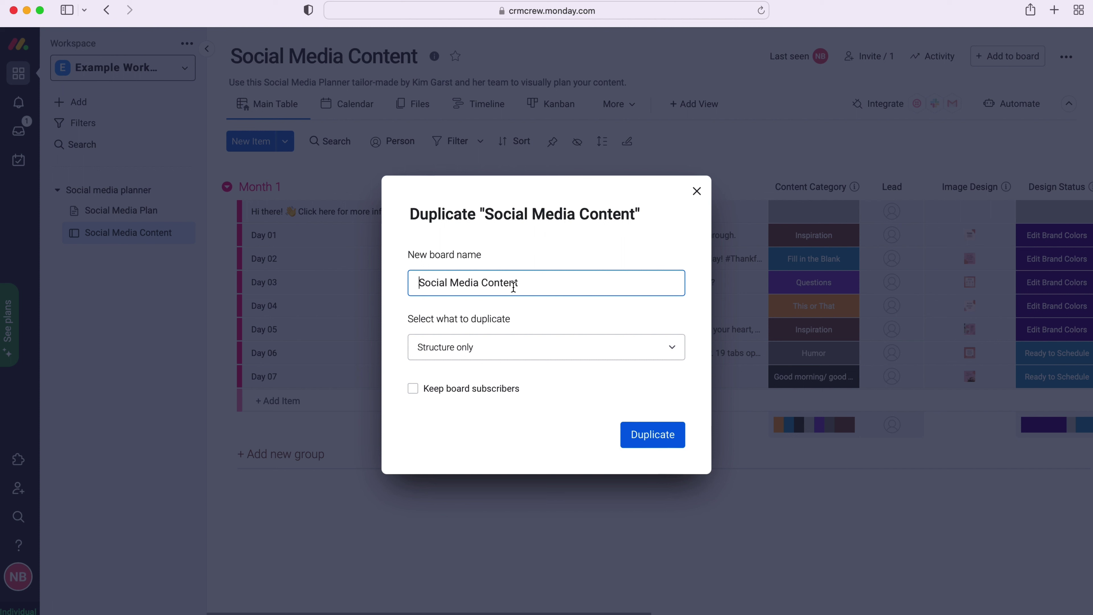
double_click(504, 282)
type("Planner")
left_click(647, 435)
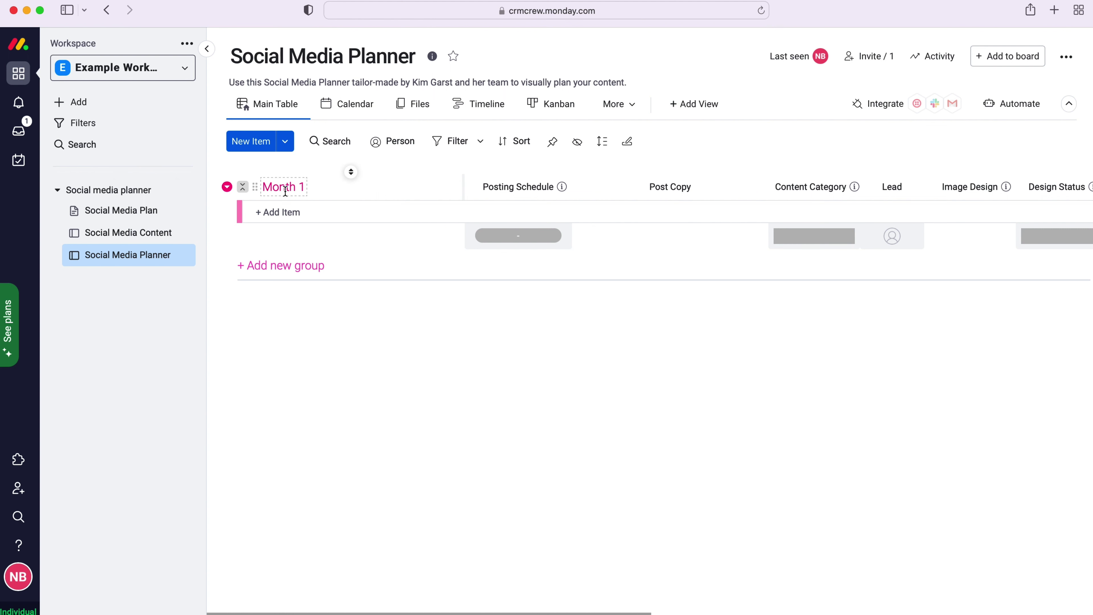
Rename the Month 1 group to 'Planning'
left_click(285, 189)
key("super+a")
type("PLa")
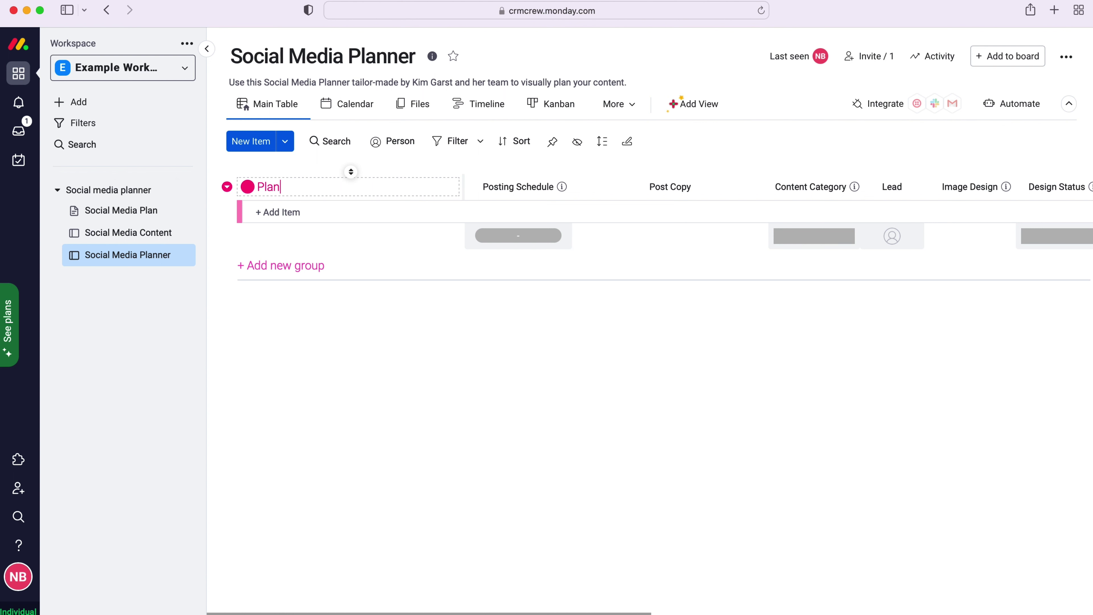
type("nning")
key("Return")
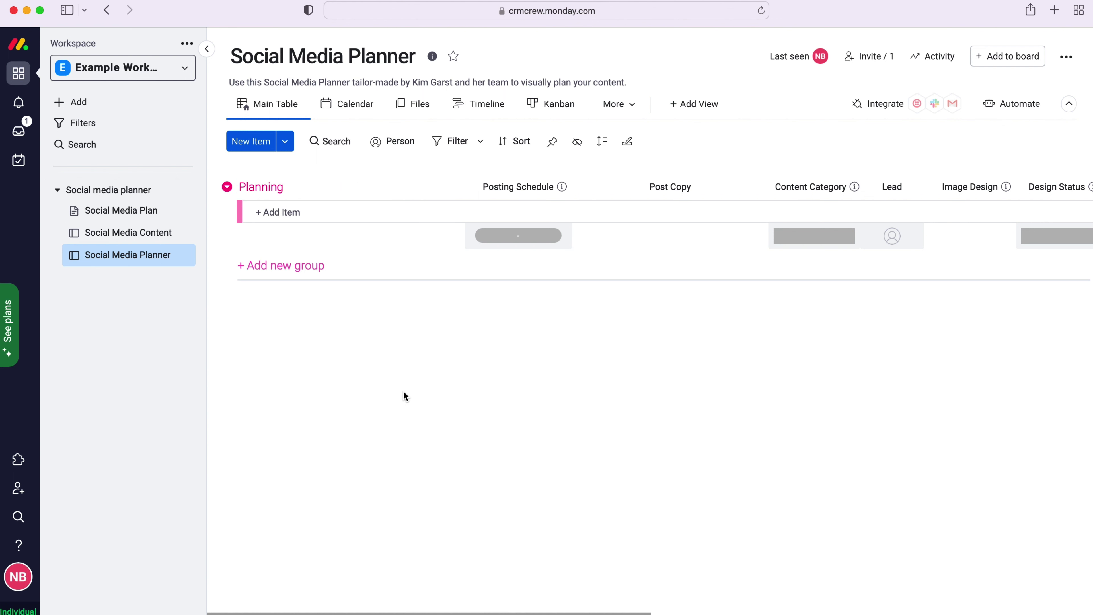
Duplicate the Planning group with its items and name the copy 'Approved'
left_click(227, 186)
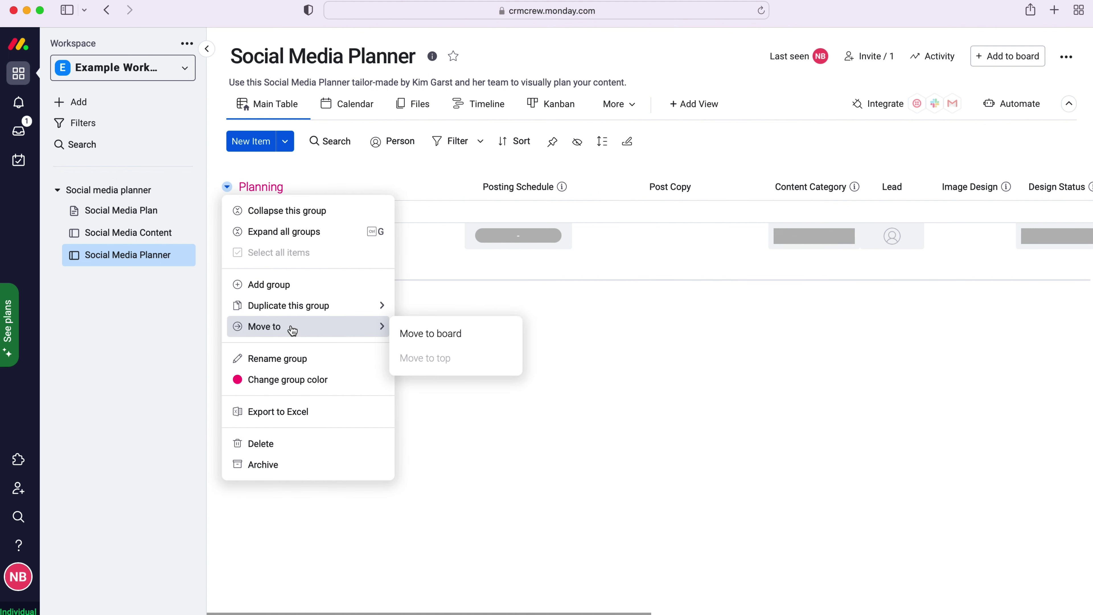
mouse_move(296, 310)
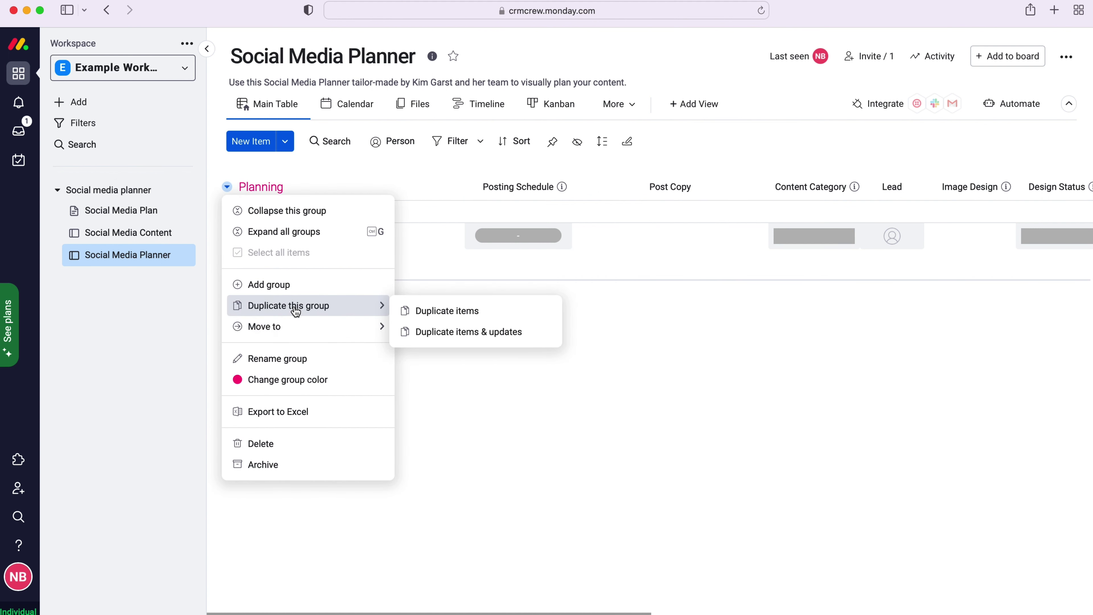
left_click(489, 319)
left_click(286, 289)
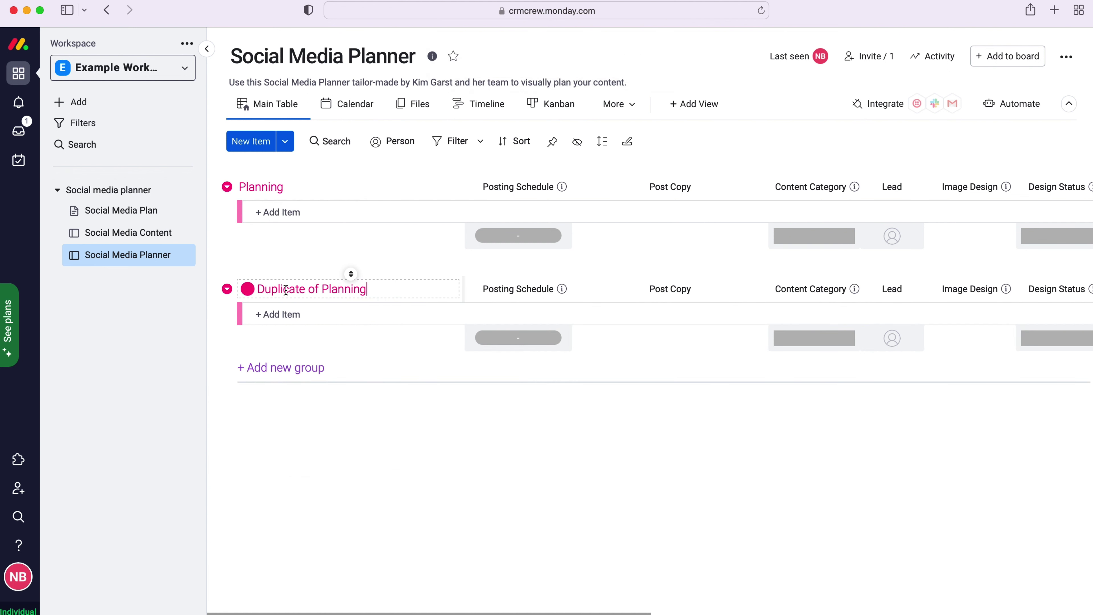
type("Approved")
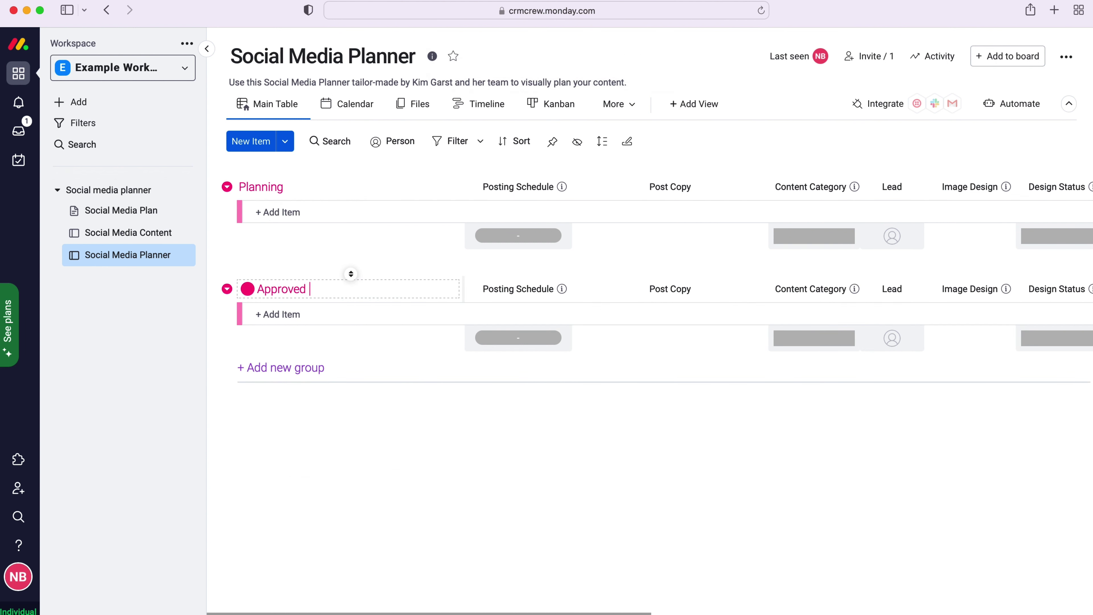
key("Return")
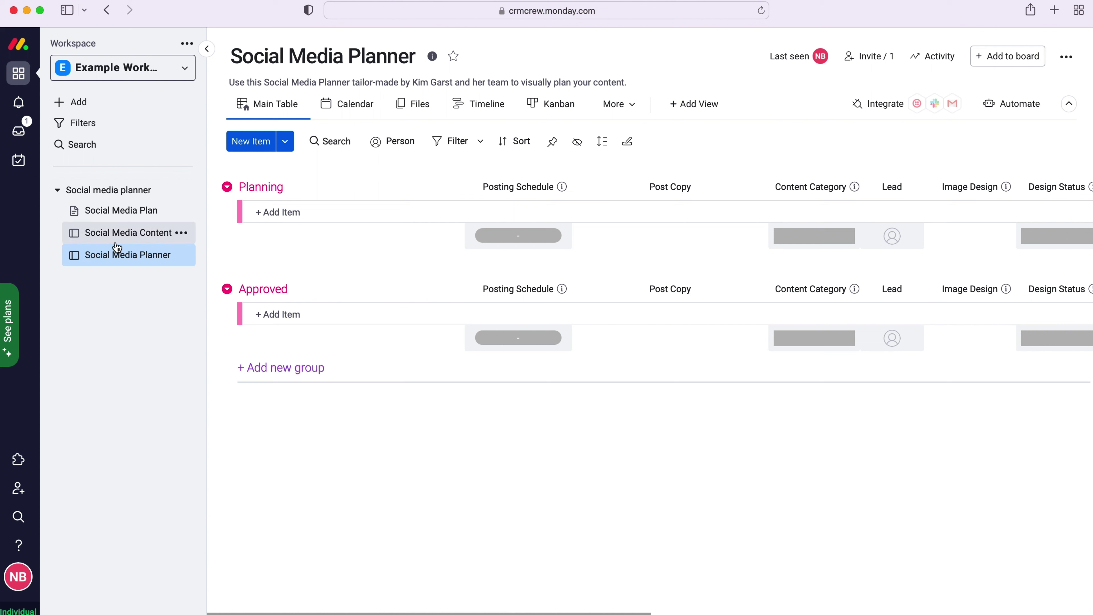
left_click(295, 211)
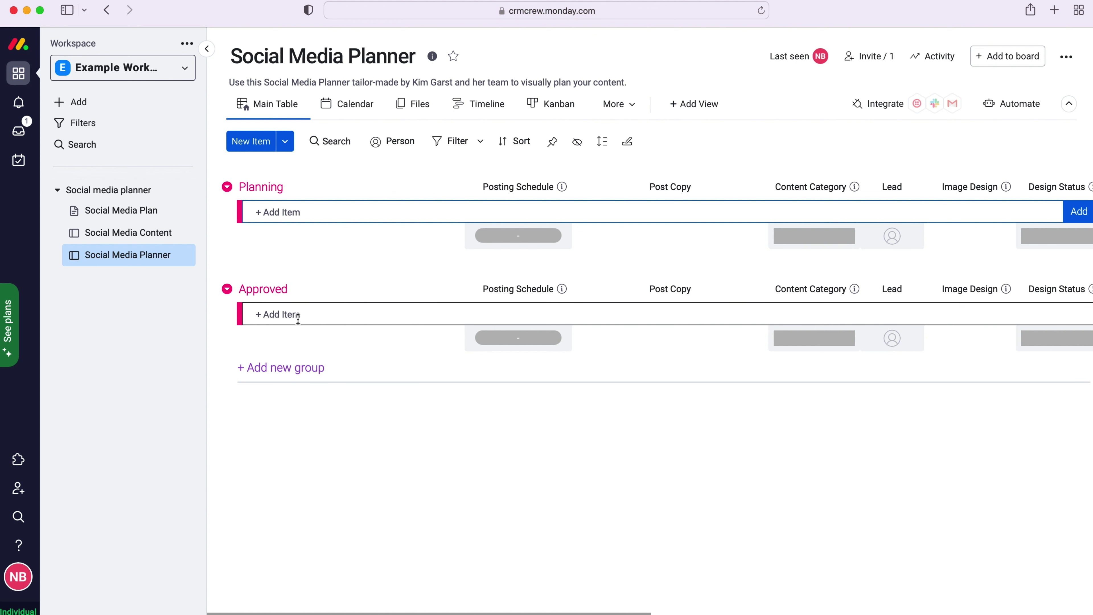
left_click(133, 235)
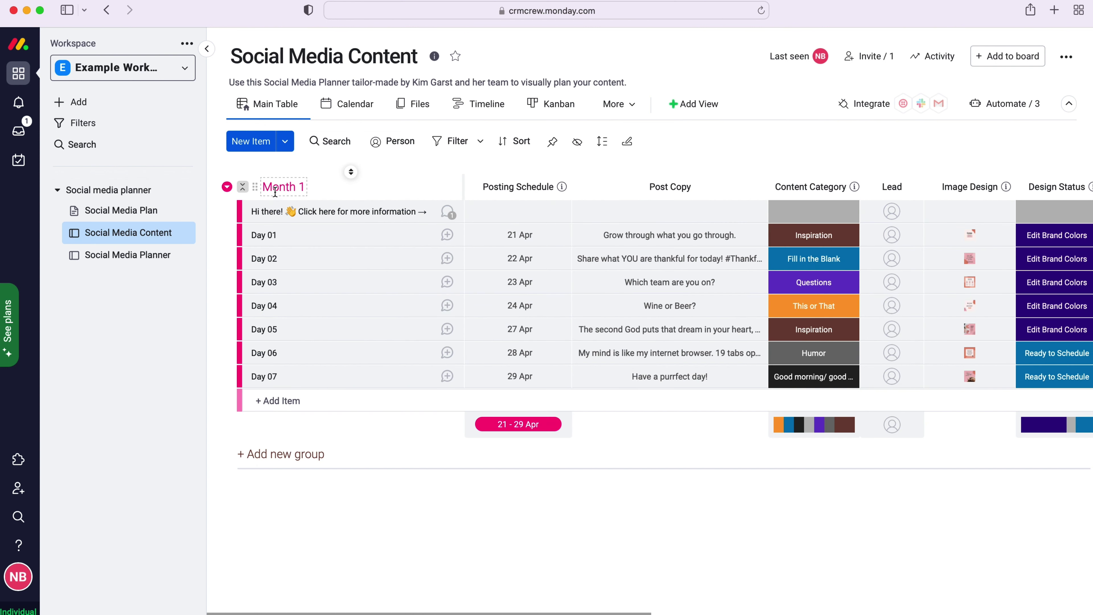
left_click(146, 254)
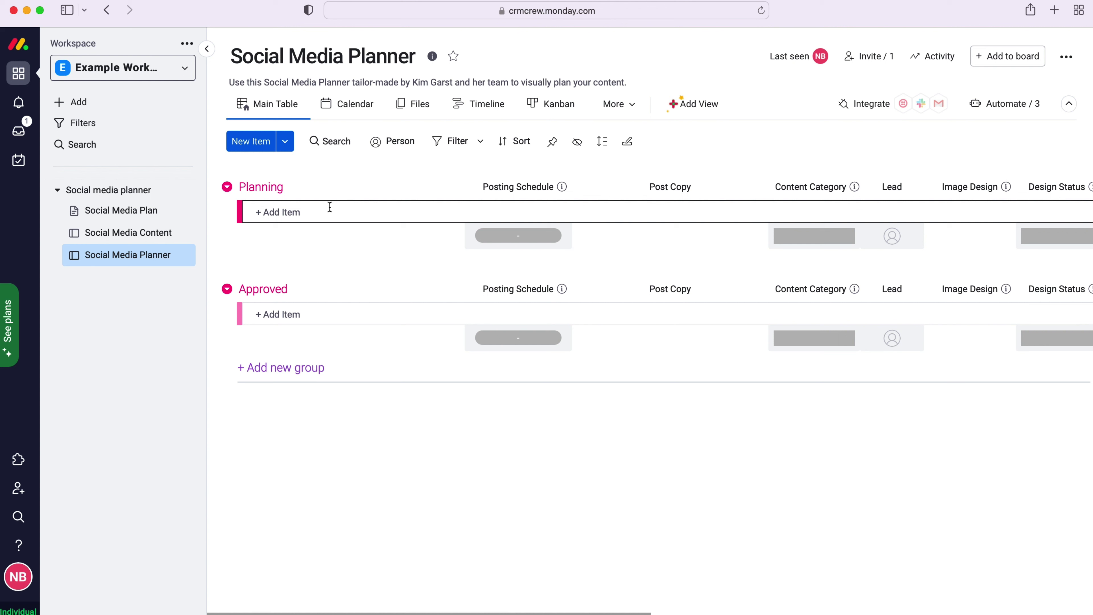
left_click(137, 240)
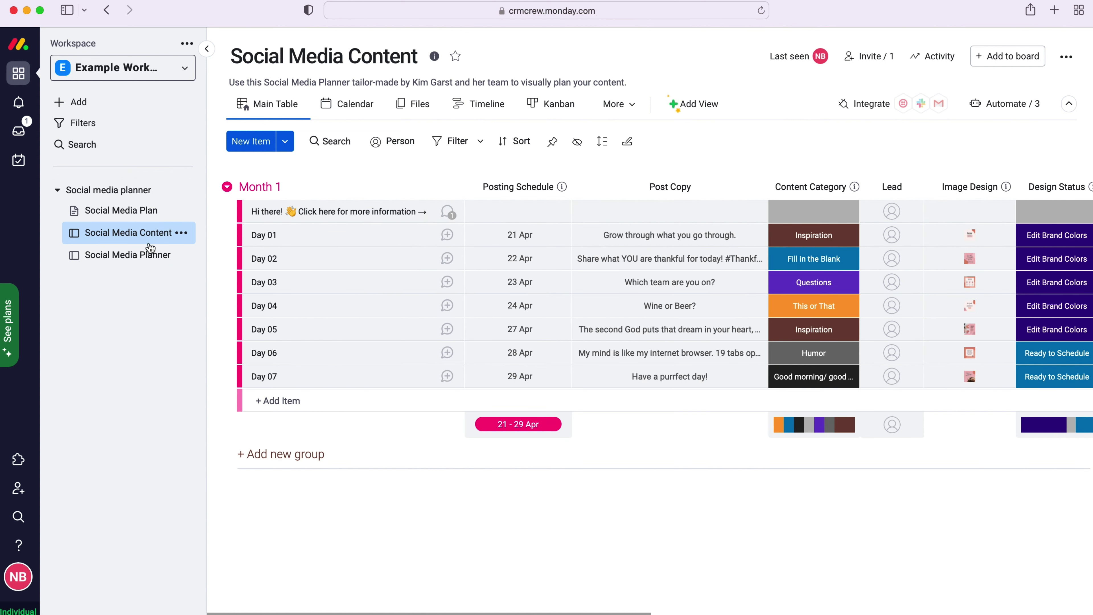
left_click(134, 254)
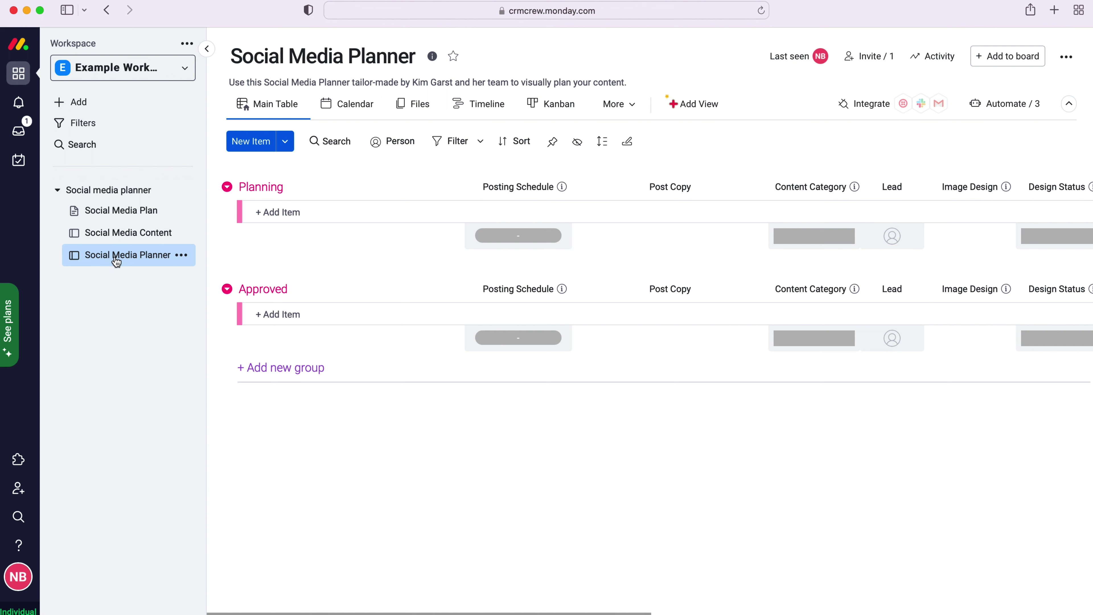